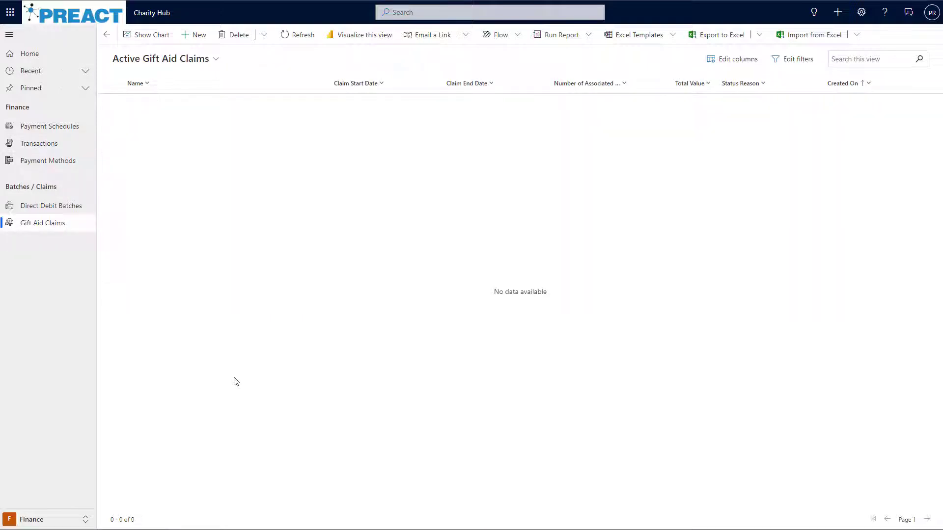
Create a new claim named 'October 22' from 01/09/2022 to 06/10/2022 and save it.
{"action": "left_click", "coordinate": [196, 36]}
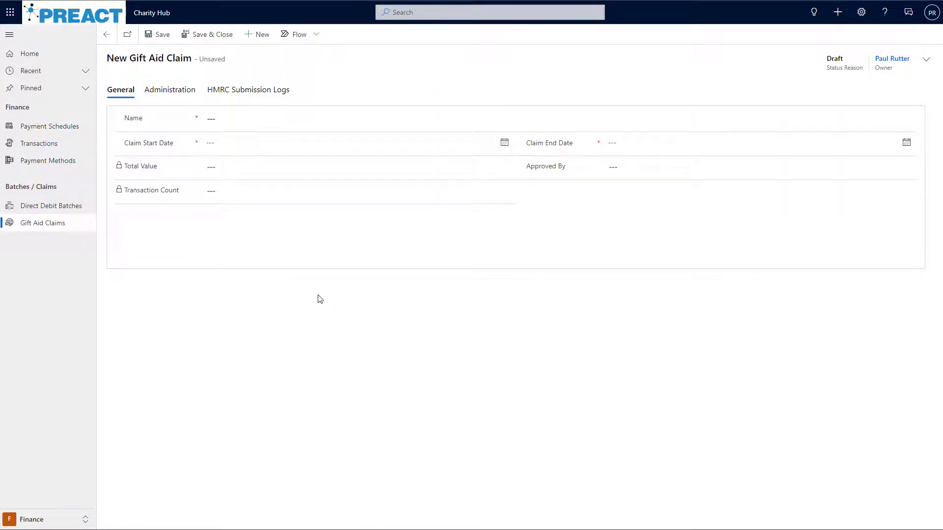
{"action": "left_click", "coordinate": [270, 114]}
{"action": "type", "text": "October 22"}
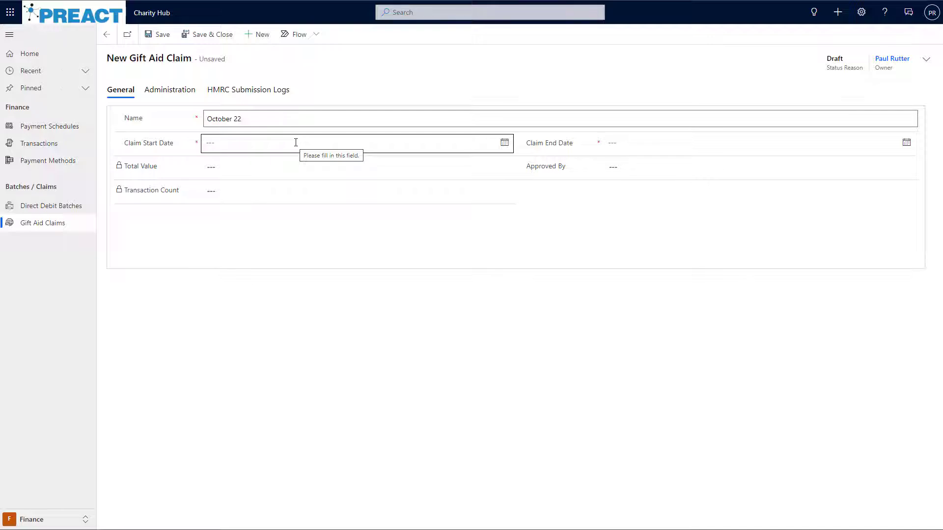
{"action": "left_click", "coordinate": [504, 142]}
{"action": "left_click", "coordinate": [283, 166]}
{"action": "left_click", "coordinate": [269, 196]}
{"action": "left_click", "coordinate": [907, 143]}
{"action": "left_click", "coordinate": [671, 209]}
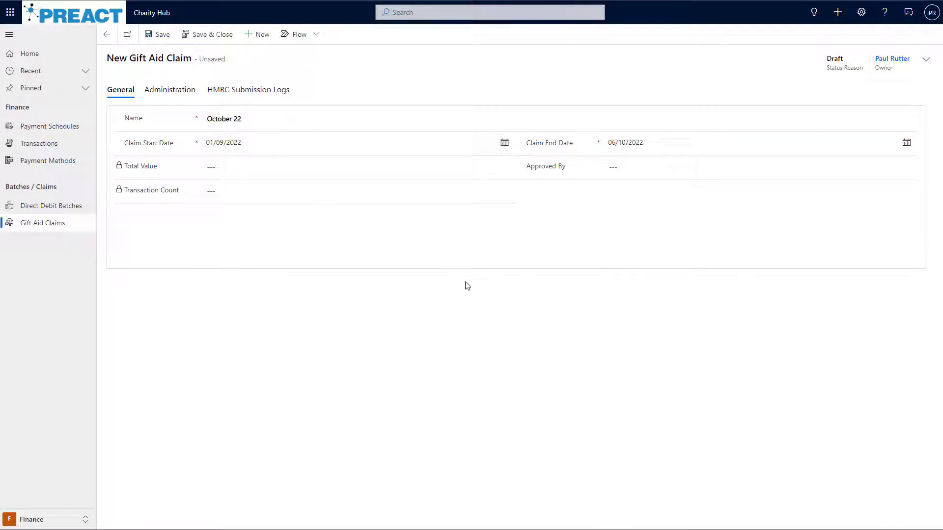
{"action": "left_click", "coordinate": [165, 36]}
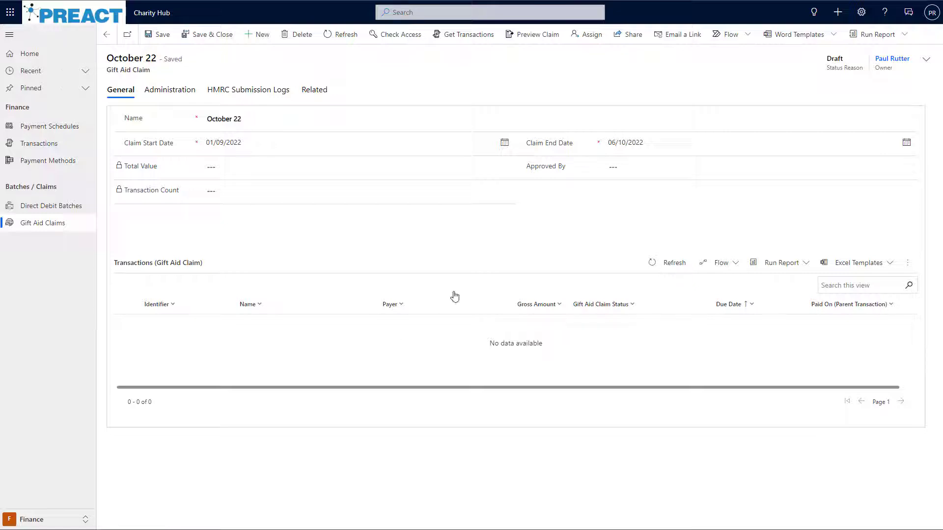
Pull eligible transactions into the claim, adding 8 transactions totalling £185.00.
{"action": "left_click", "coordinate": [469, 39]}
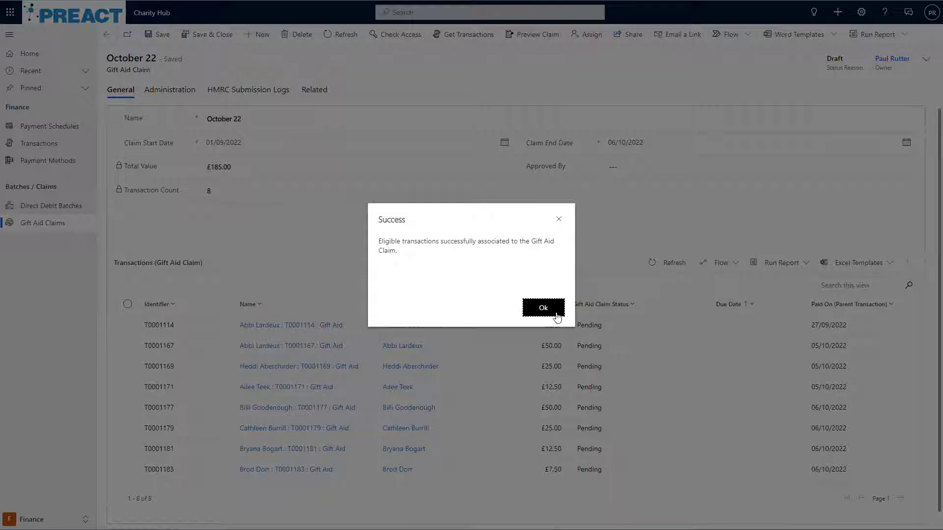
{"action": "left_click", "coordinate": [558, 315]}
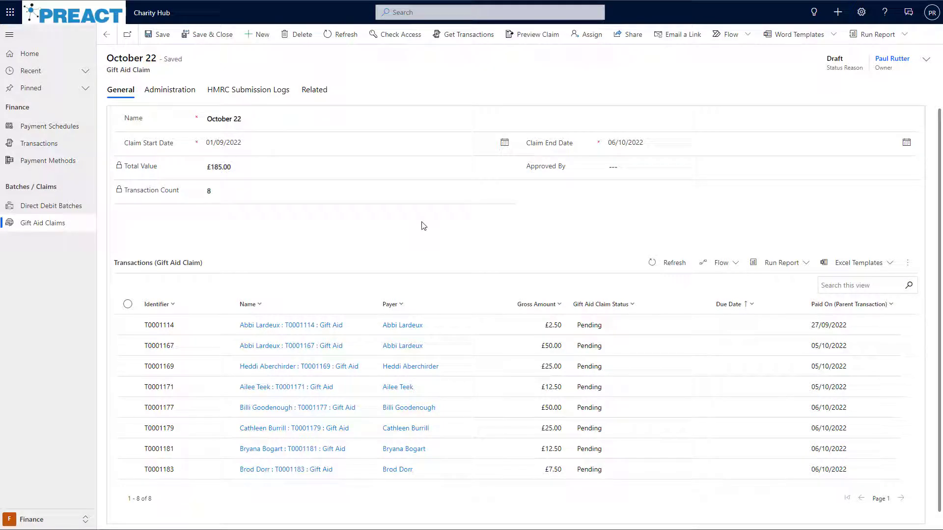
Remove transactions T0001114 and T0001167 from the claim, leaving 6 worth £132.50.
{"action": "left_click", "coordinate": [128, 325]}
{"action": "left_click", "coordinate": [128, 346]}
{"action": "left_click", "coordinate": [770, 267]}
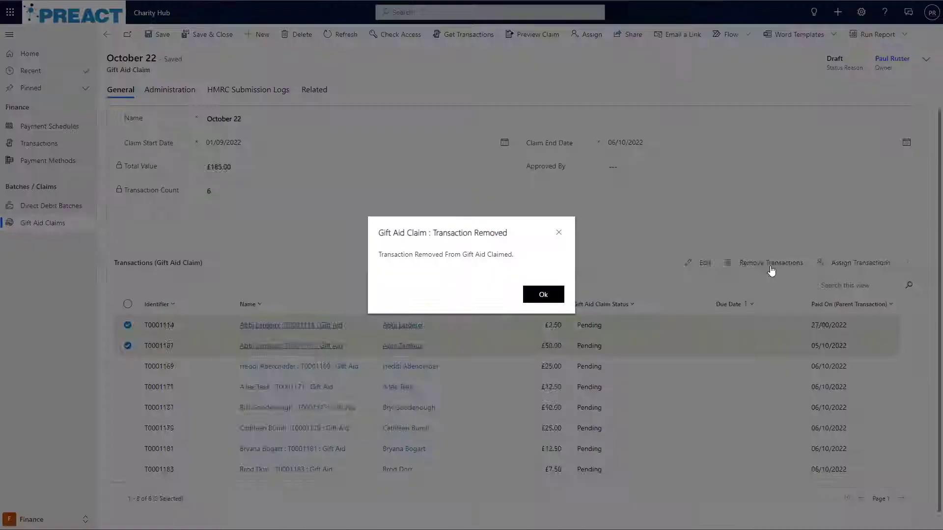
{"action": "left_click", "coordinate": [543, 293]}
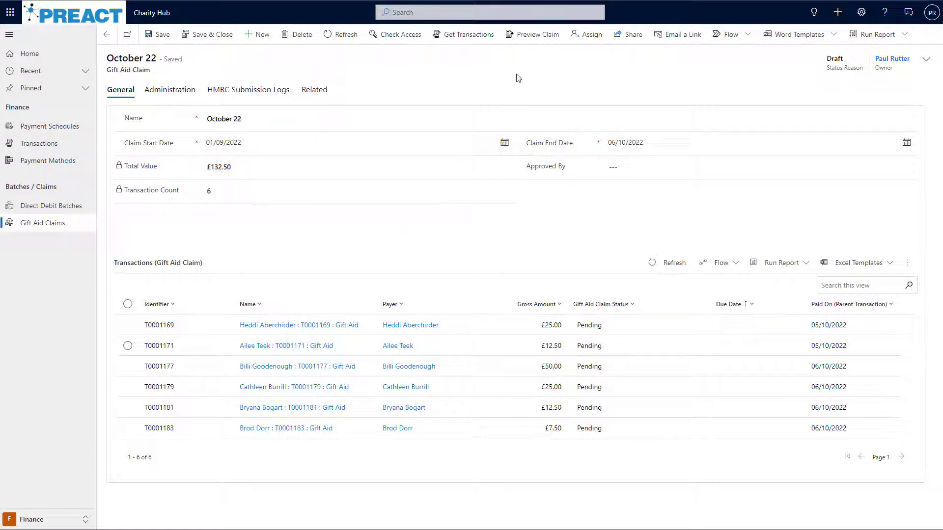
Preview the claim in Excel, autofit all columns, then close the workbook without saving.
{"action": "left_click", "coordinate": [538, 34]}
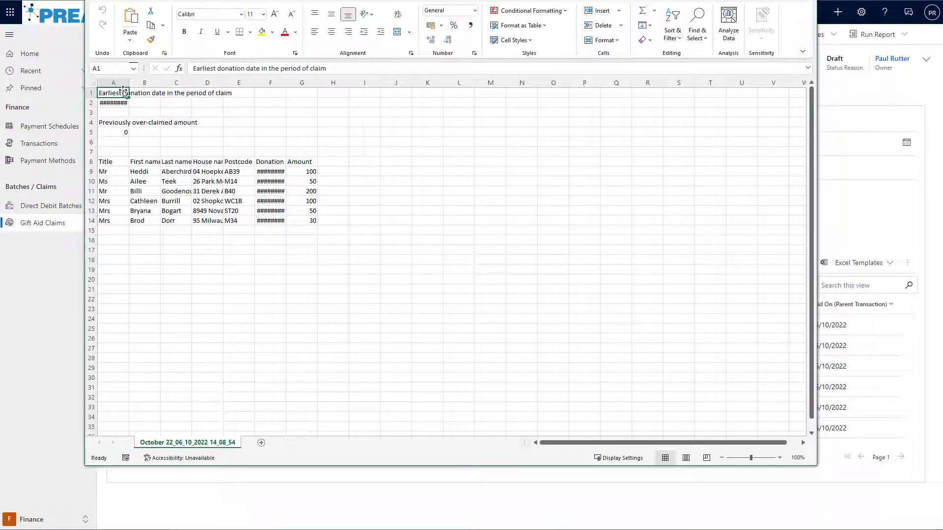
{"action": "left_click", "coordinate": [92, 83]}
{"action": "double_click", "coordinate": [124, 83]}
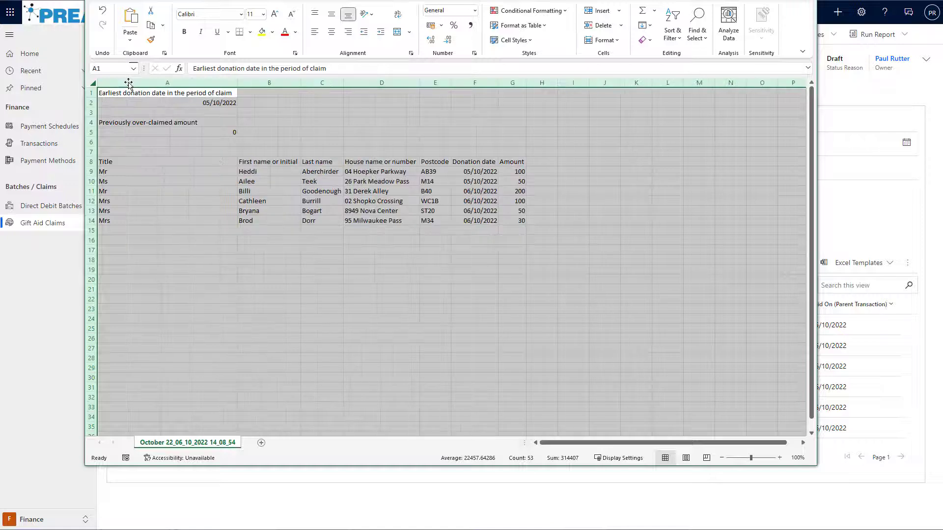
{"action": "left_click", "coordinate": [305, 132]}
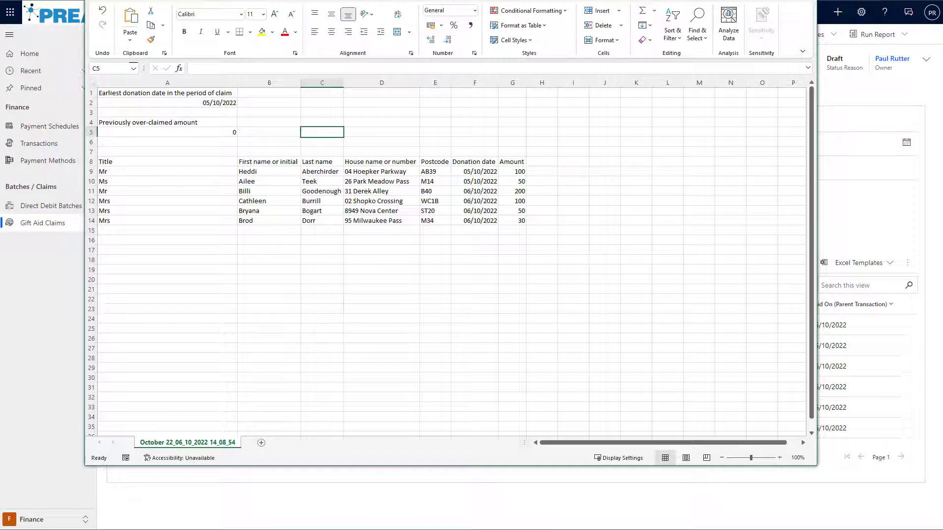
{"action": "key", "text": "alt+F4"}
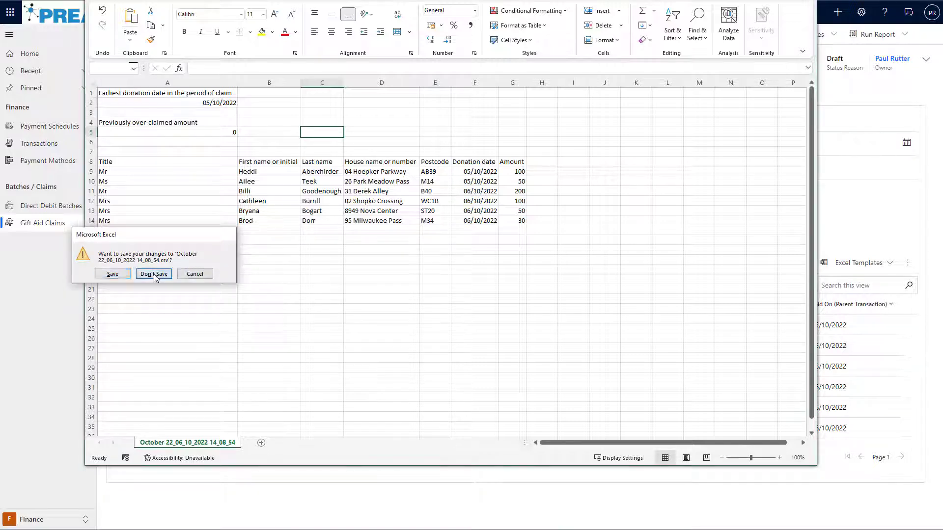
{"action": "left_click", "coordinate": [154, 273]}
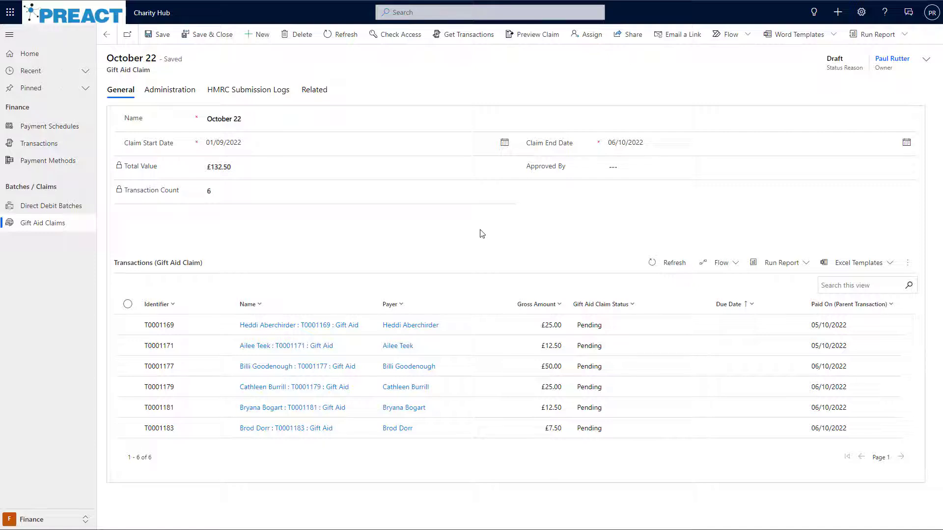
Pick the approver in the Approved By lookup and save, giving Approved Date 06/10/2022.
{"action": "left_click", "coordinate": [660, 167]}
{"action": "type", "text": "paul"}
{"action": "left_click", "coordinate": [652, 210]}
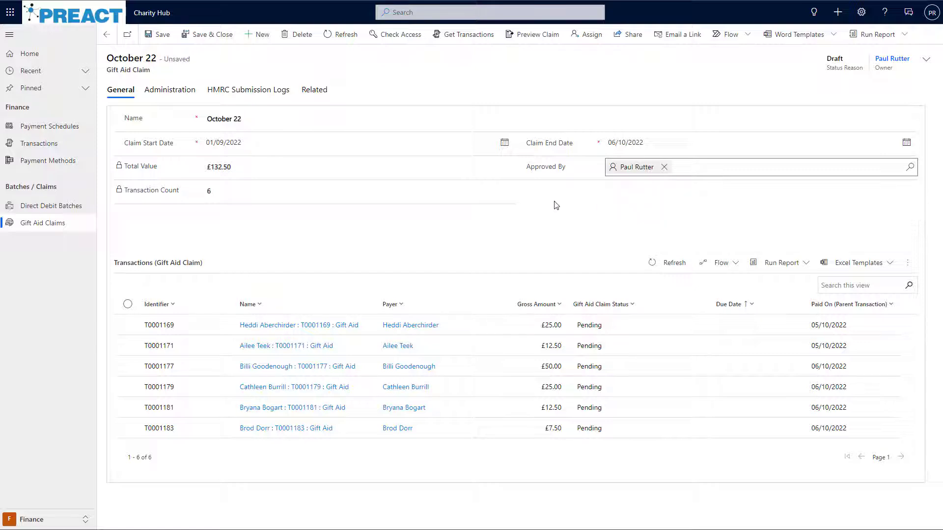
{"action": "left_click", "coordinate": [159, 35]}
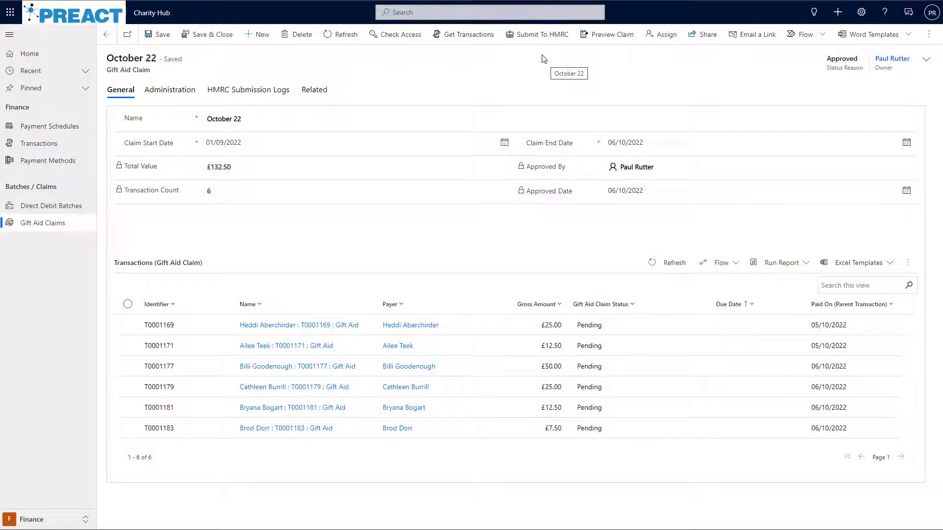
Send the October 22 claim to HMRC as an online submission.
{"action": "left_click", "coordinate": [545, 38]}
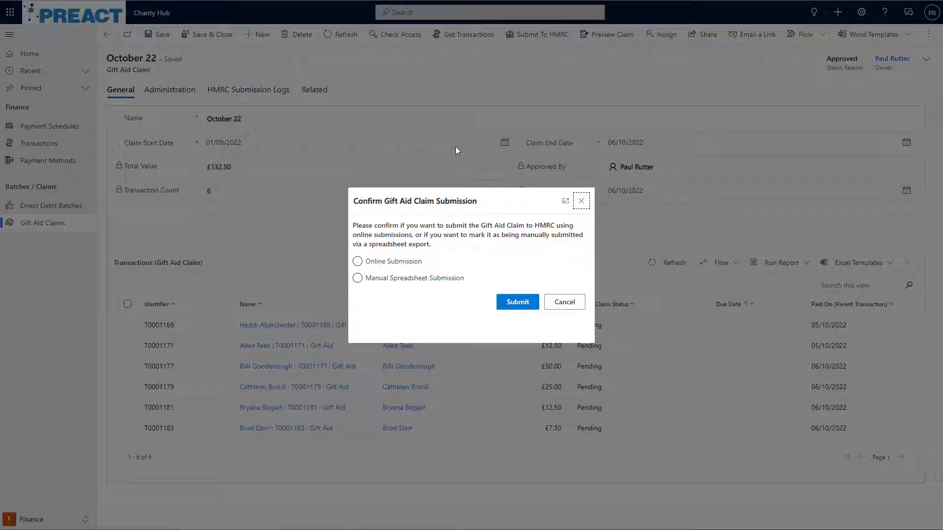
{"action": "left_click", "coordinate": [359, 263]}
{"action": "left_click", "coordinate": [522, 308]}
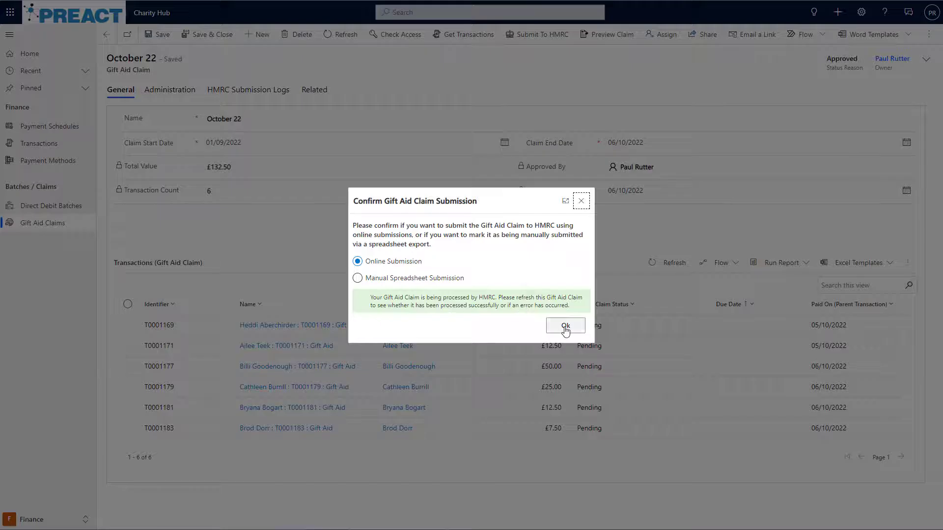
{"action": "left_click", "coordinate": [564, 326]}
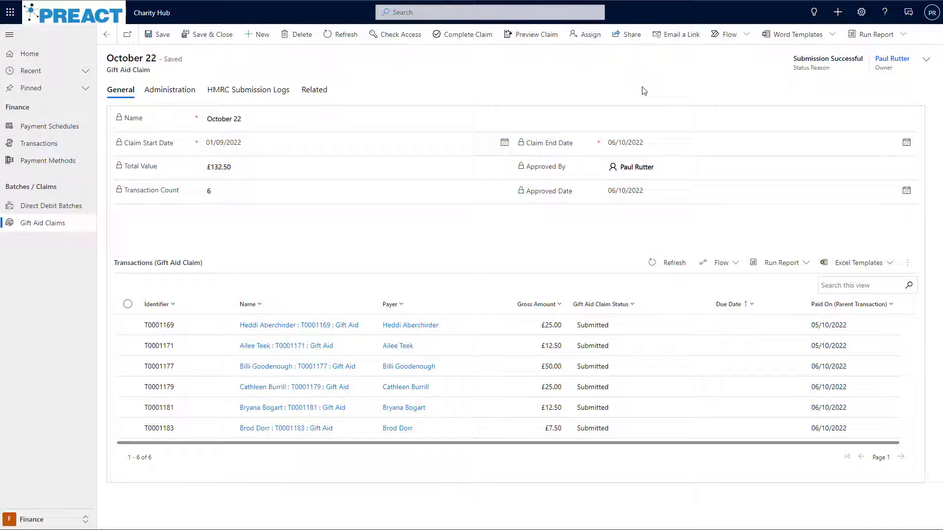
Complete the claim, making it read-only with all 6 transactions marked Claimed.
{"action": "left_click", "coordinate": [474, 39]}
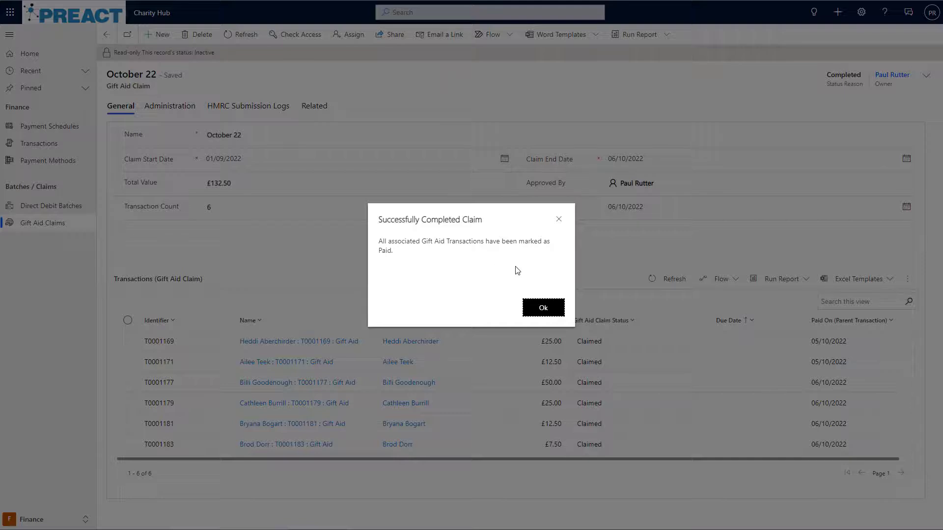
{"action": "left_click", "coordinate": [543, 308]}
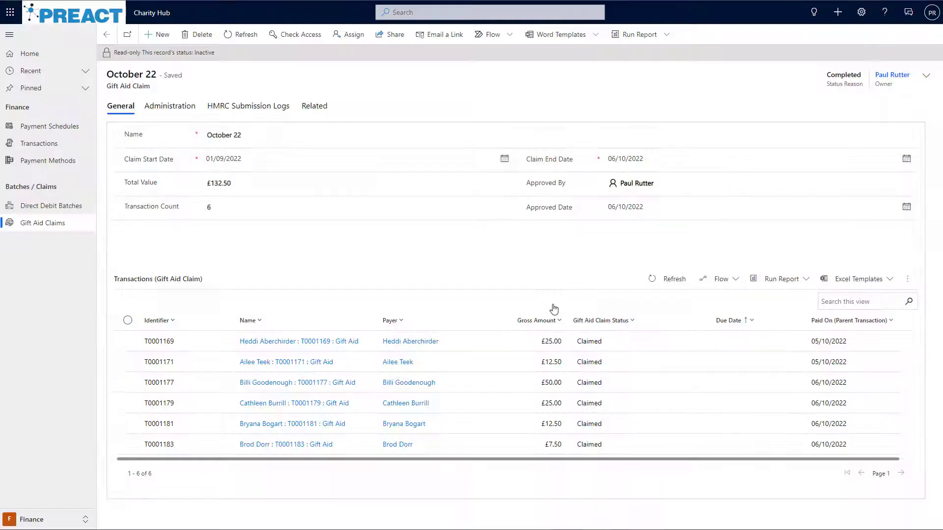